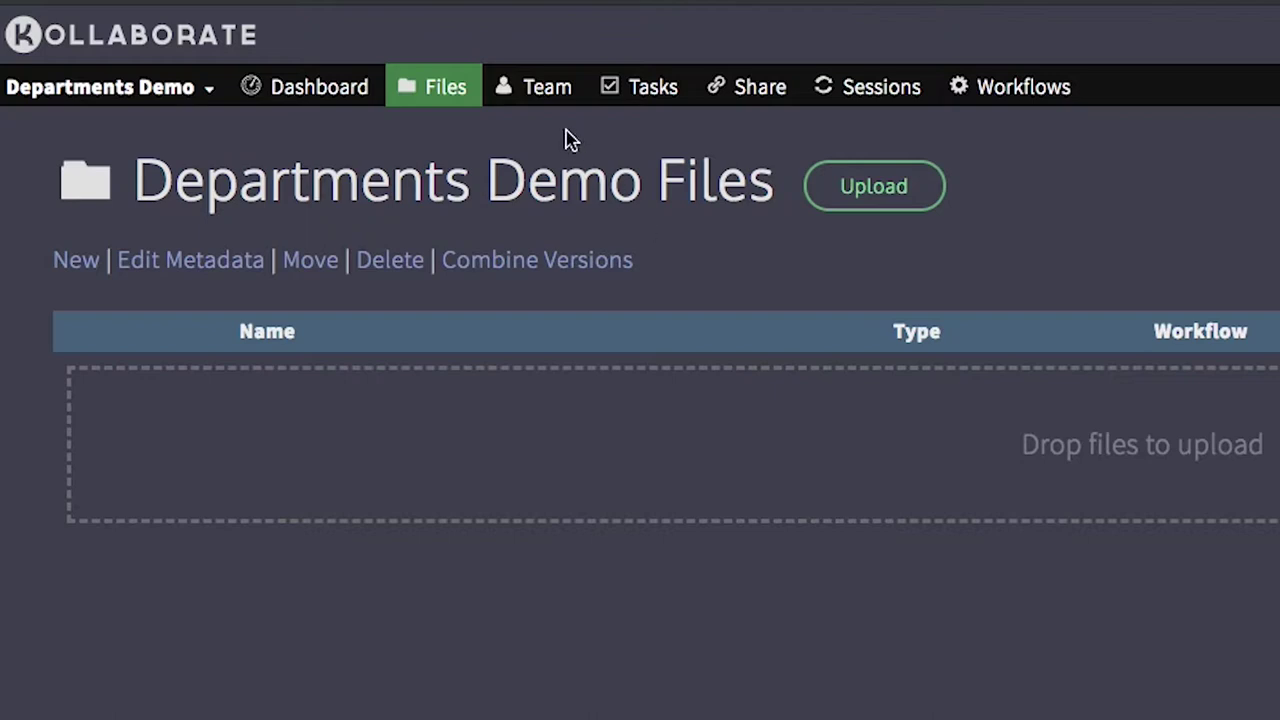
Add the predefined Clients department to the Departments Demo project team.
{"action": "left_click", "coordinate": [537, 89]}
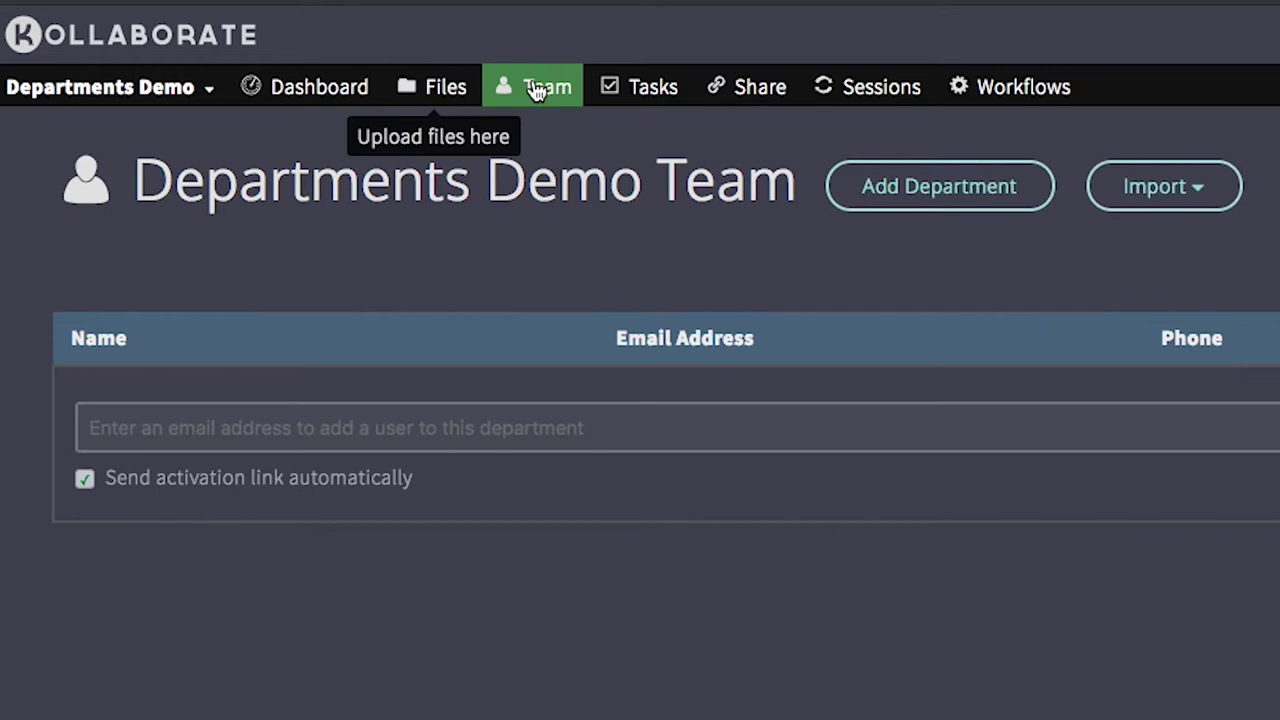
{"action": "left_click", "coordinate": [958, 200]}
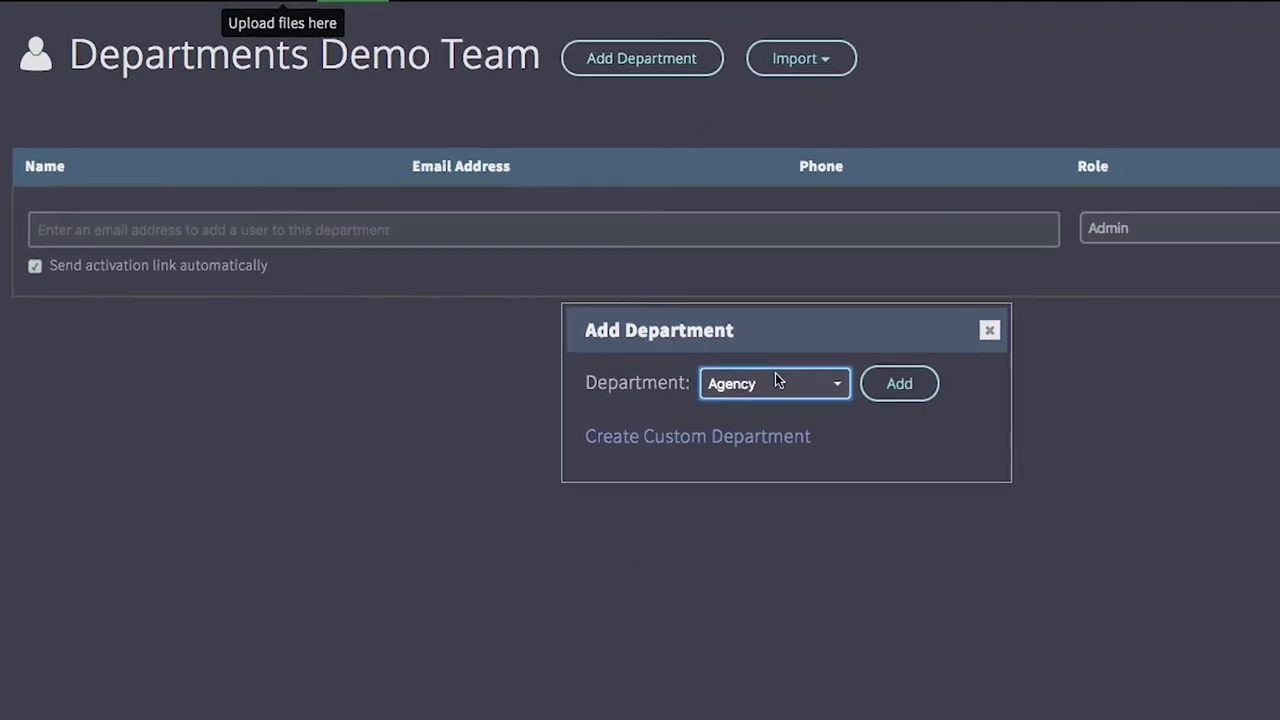
{"action": "left_click", "coordinate": [812, 387]}
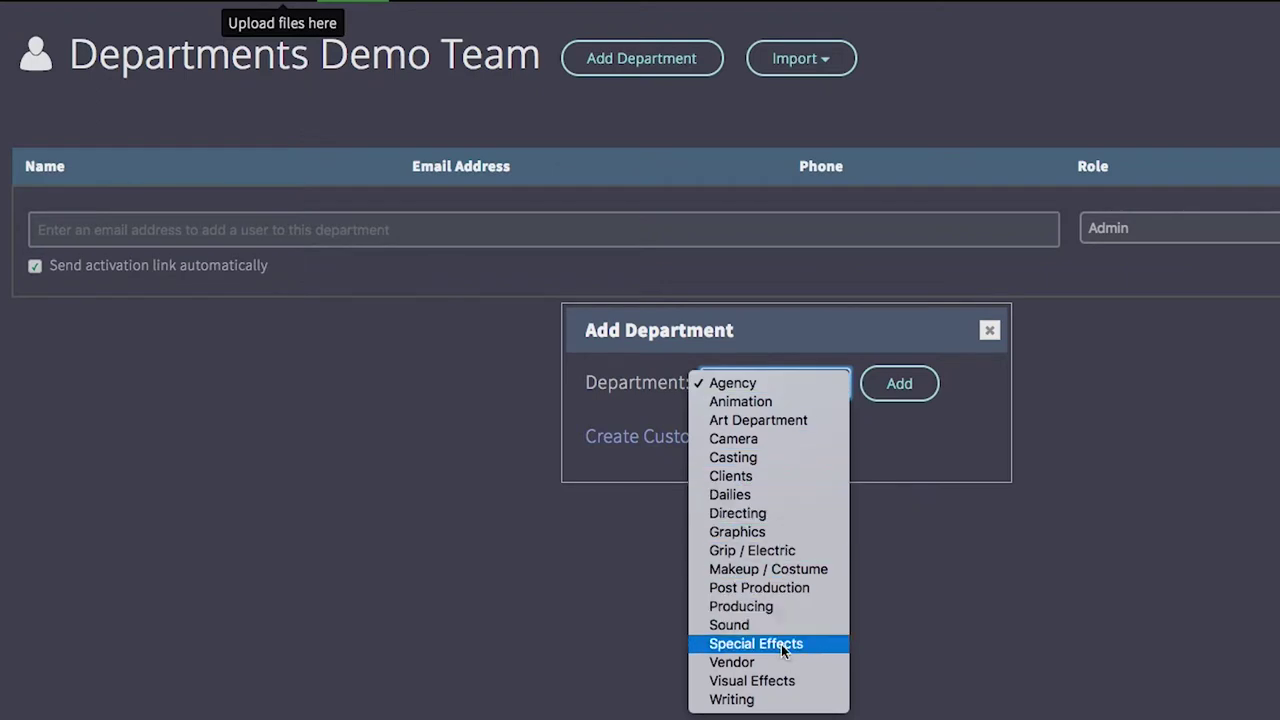
{"action": "left_click", "coordinate": [774, 387]}
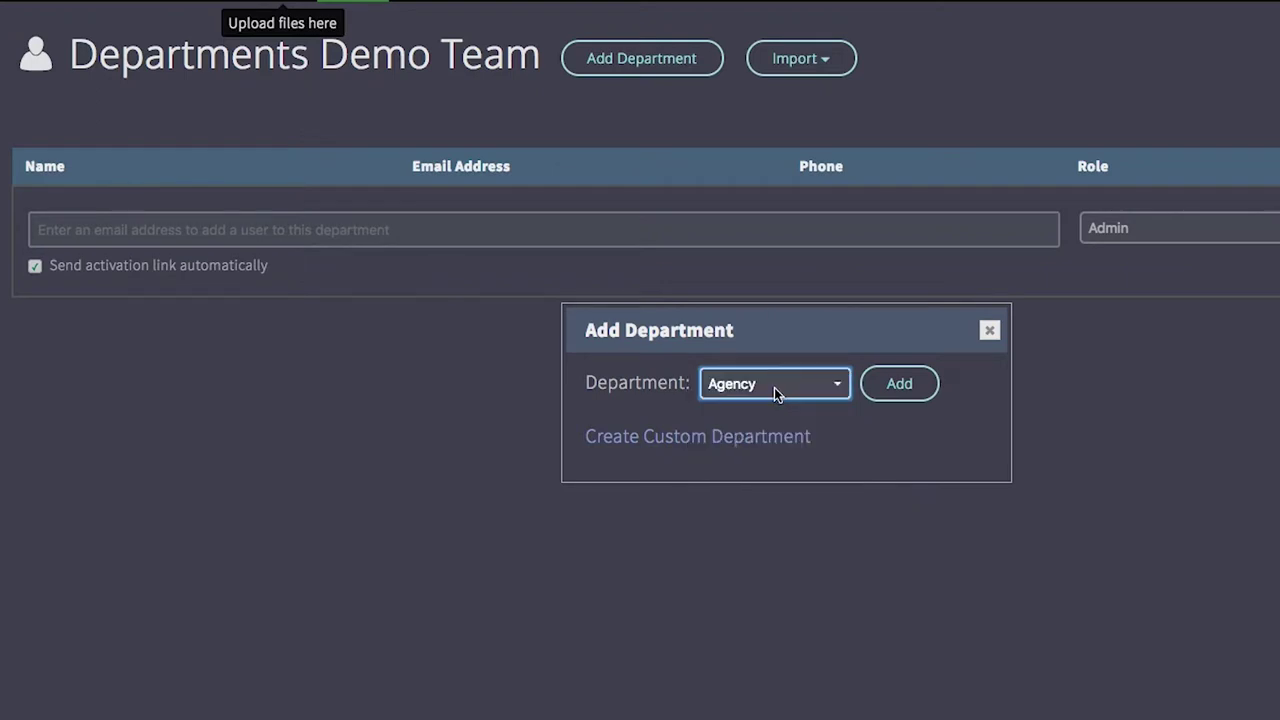
{"action": "left_click", "coordinate": [774, 387]}
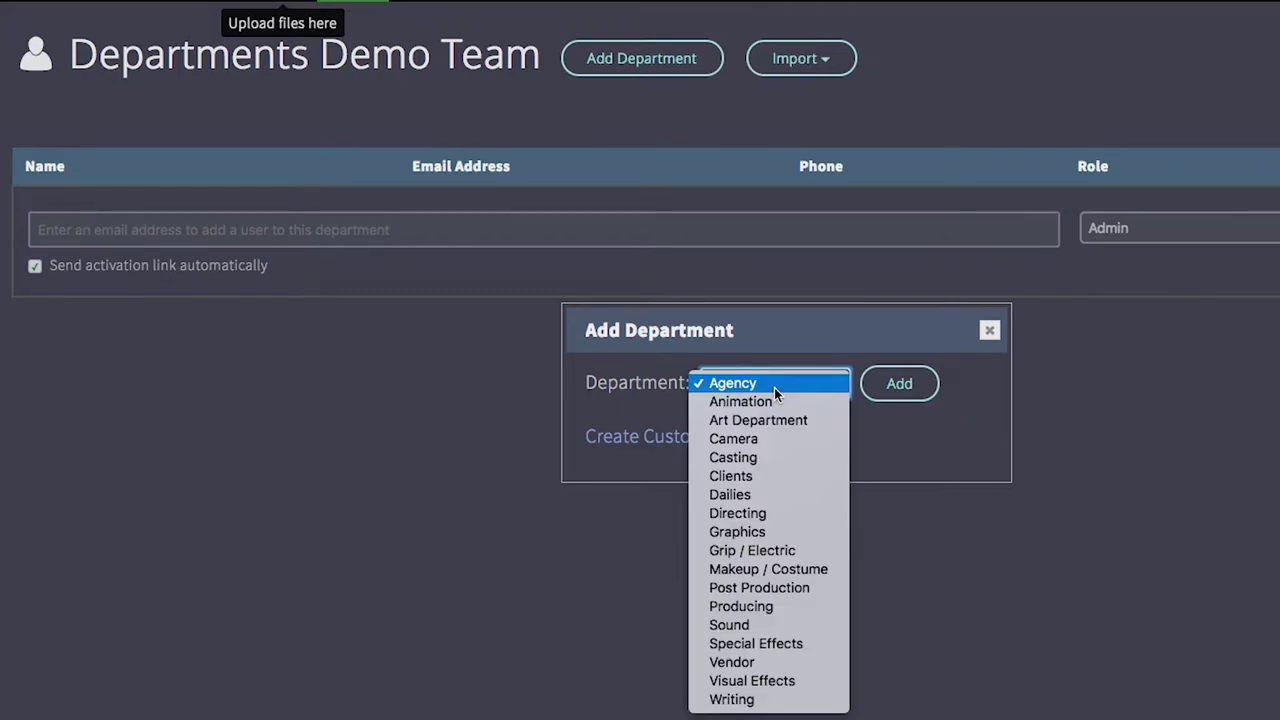
{"action": "left_click", "coordinate": [762, 478]}
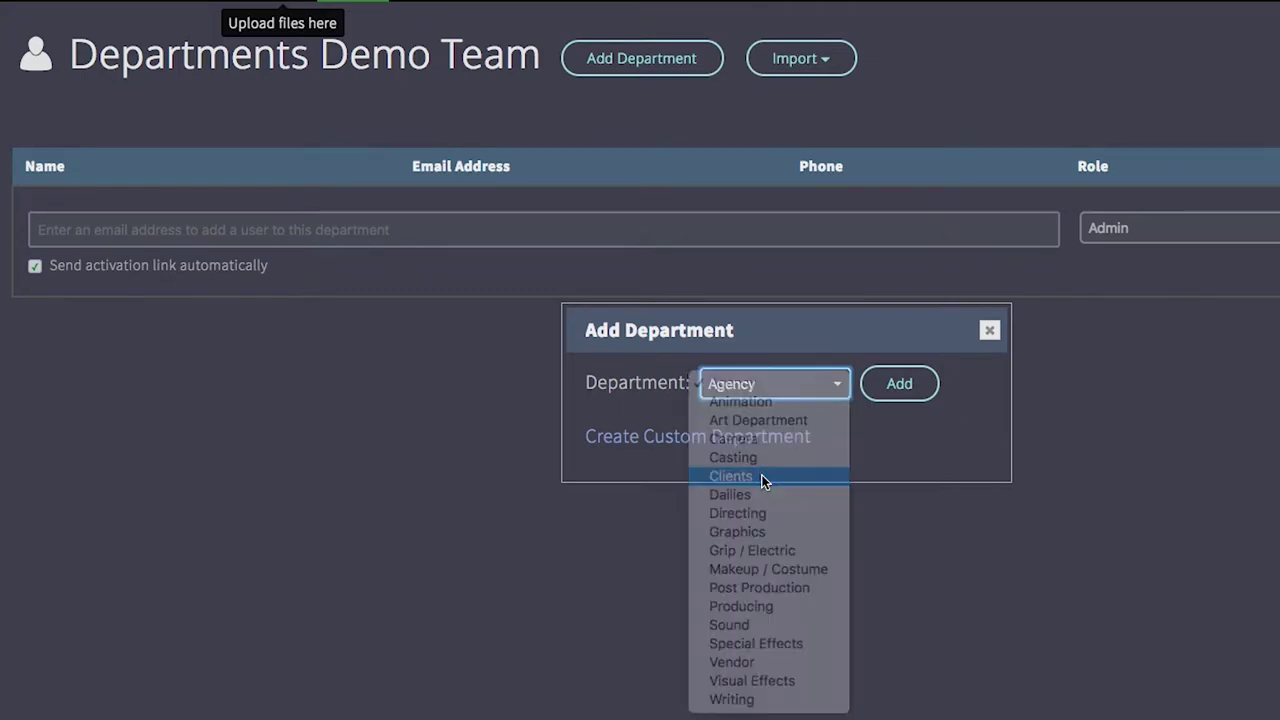
{"action": "left_click", "coordinate": [902, 385]}
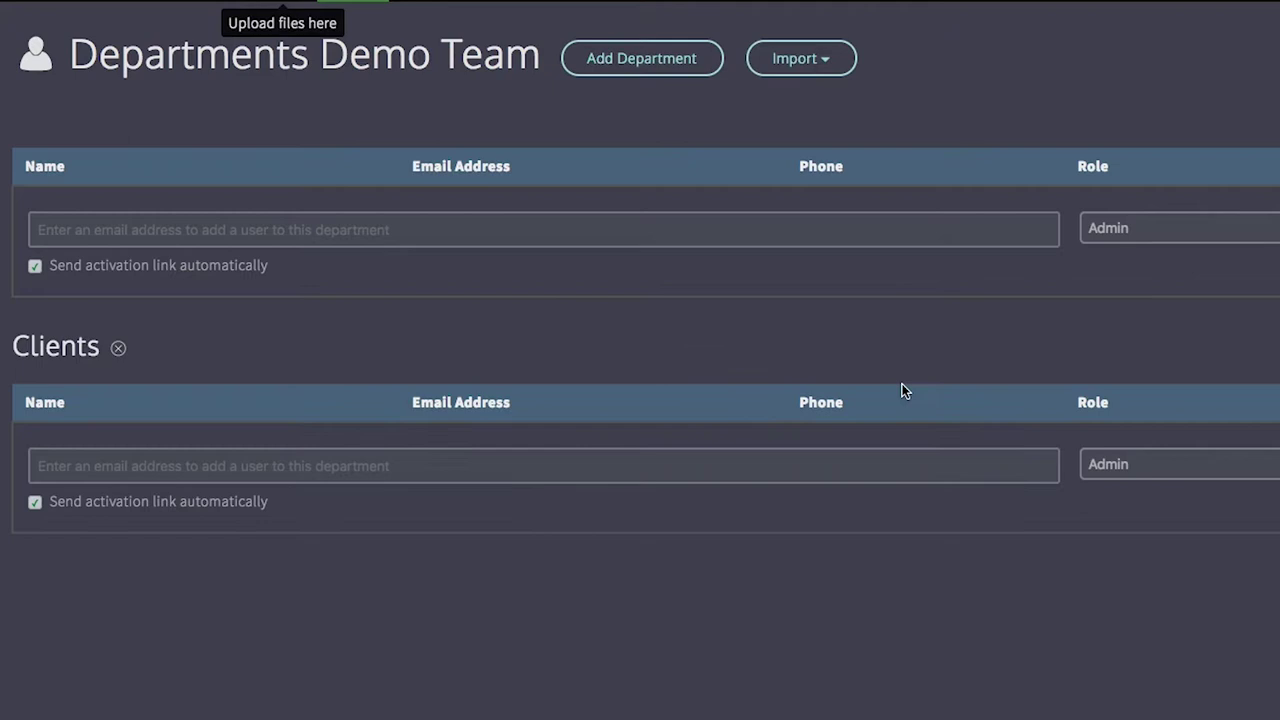
Add the predefined Post Production department to the team and view the department folders in the project's files.
{"action": "left_click", "coordinate": [626, 68]}
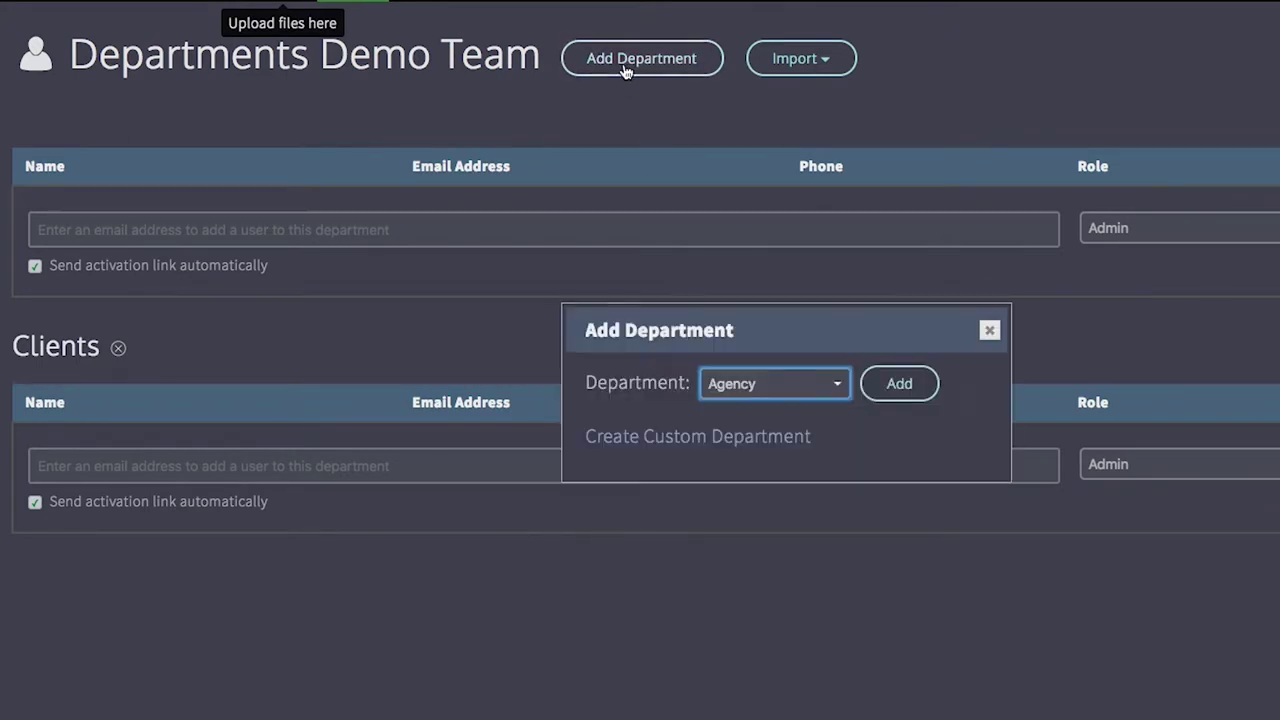
{"action": "left_click", "coordinate": [782, 384]}
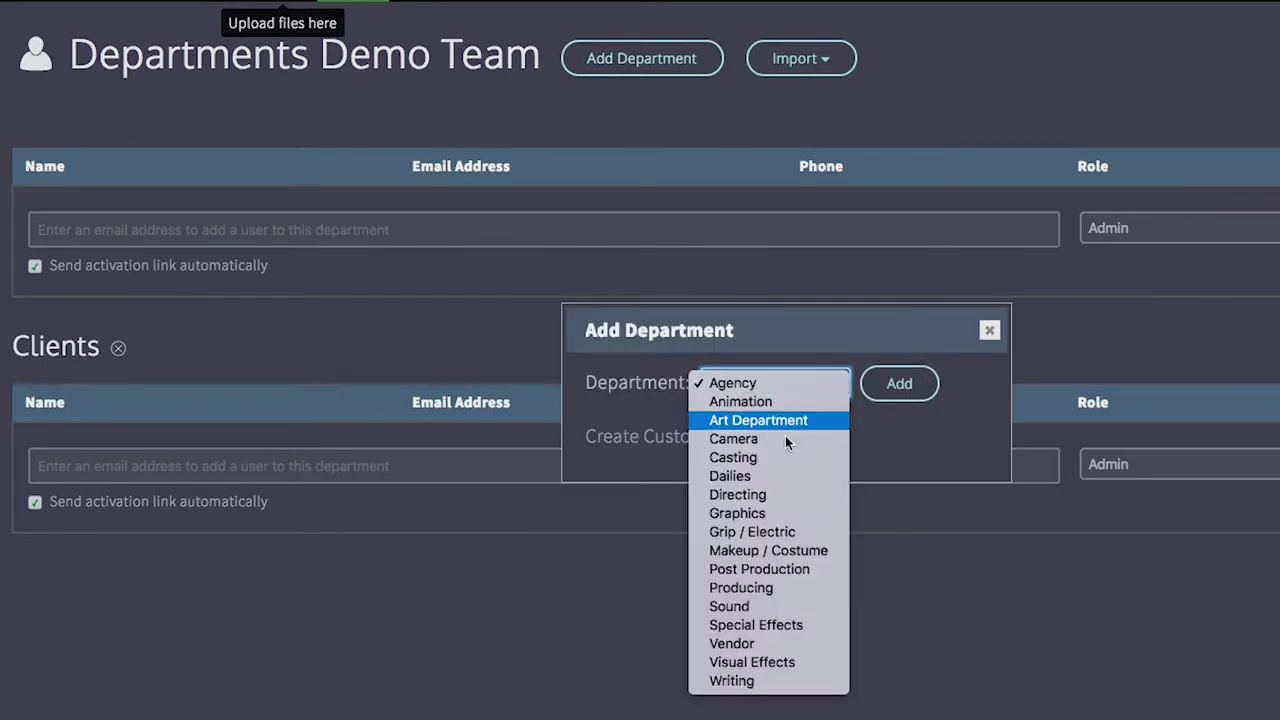
{"action": "left_click", "coordinate": [762, 572]}
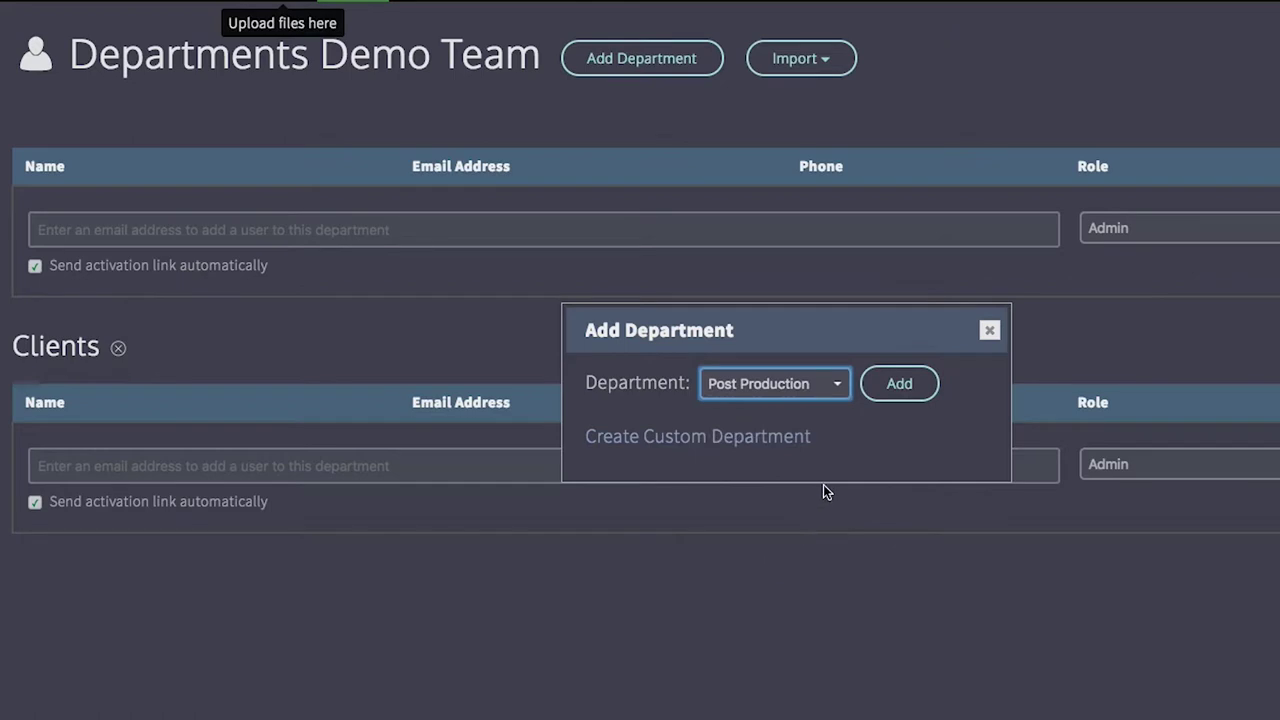
{"action": "left_click", "coordinate": [900, 385]}
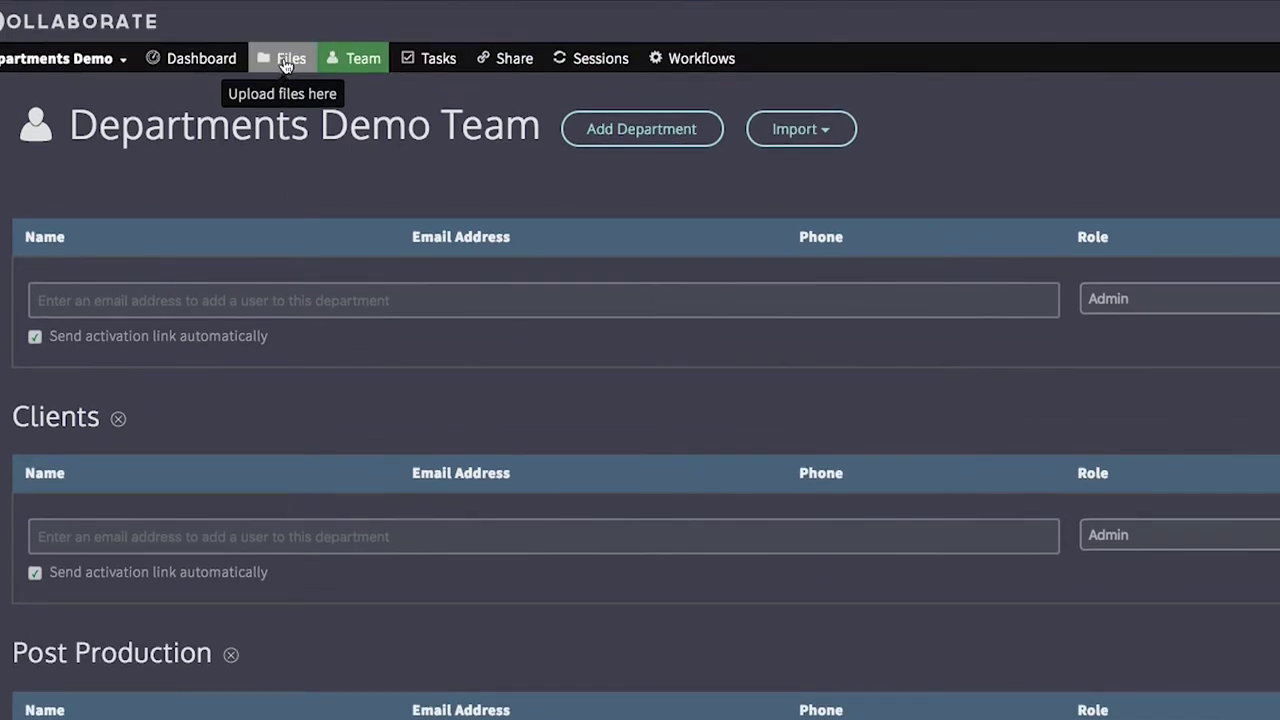
{"action": "left_click", "coordinate": [286, 62]}
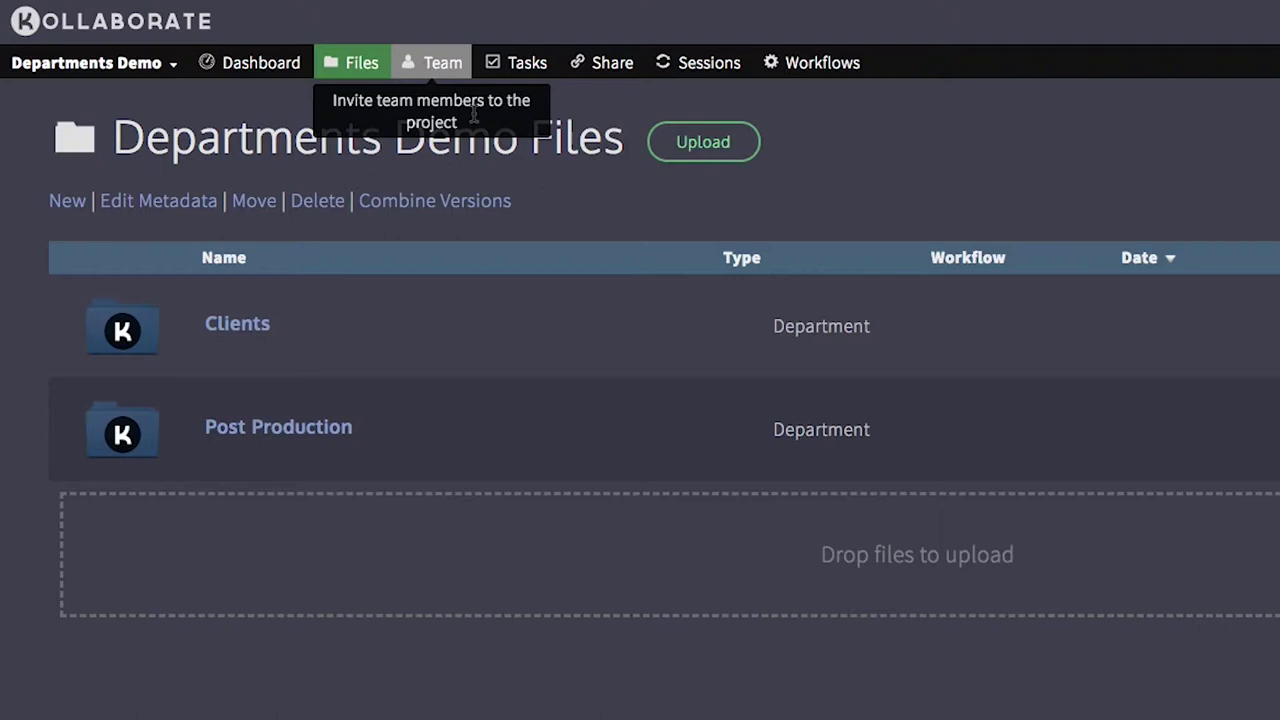
Add a user with the Viewer role to the team's Clients department by entering the client's e-mail address.
{"action": "left_click", "coordinate": [428, 66]}
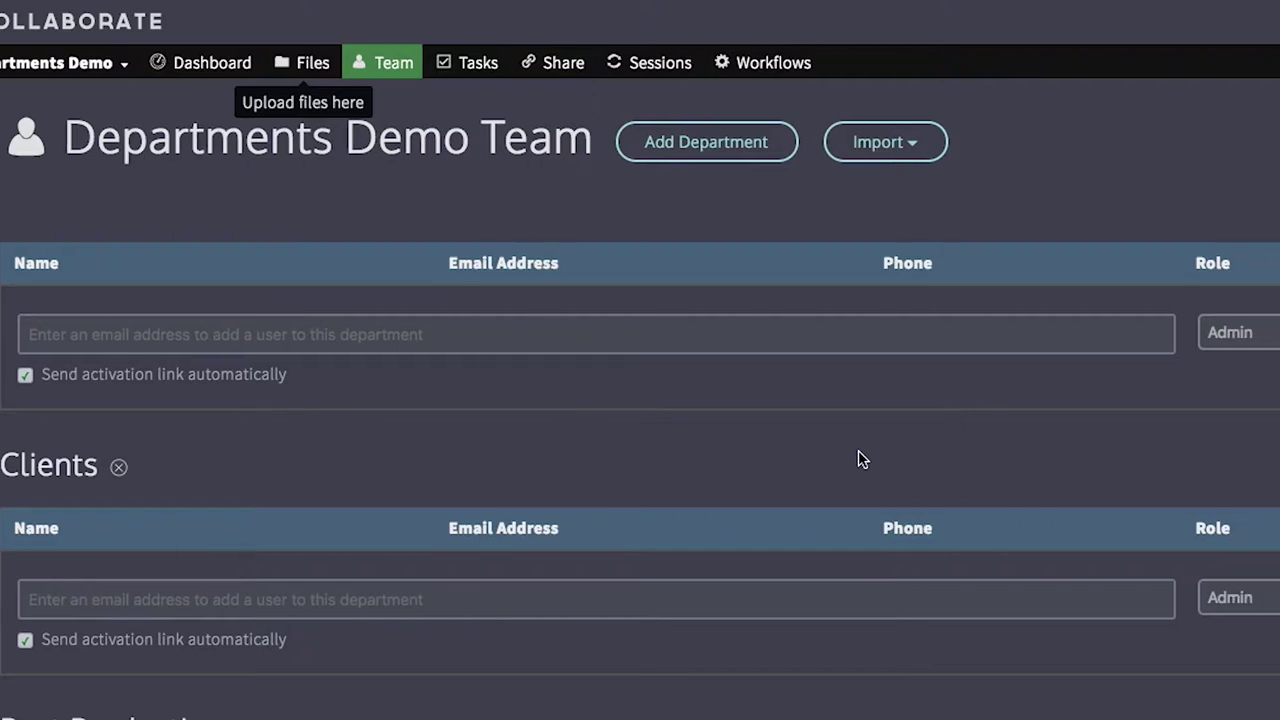
{"action": "left_click", "coordinate": [1059, 600]}
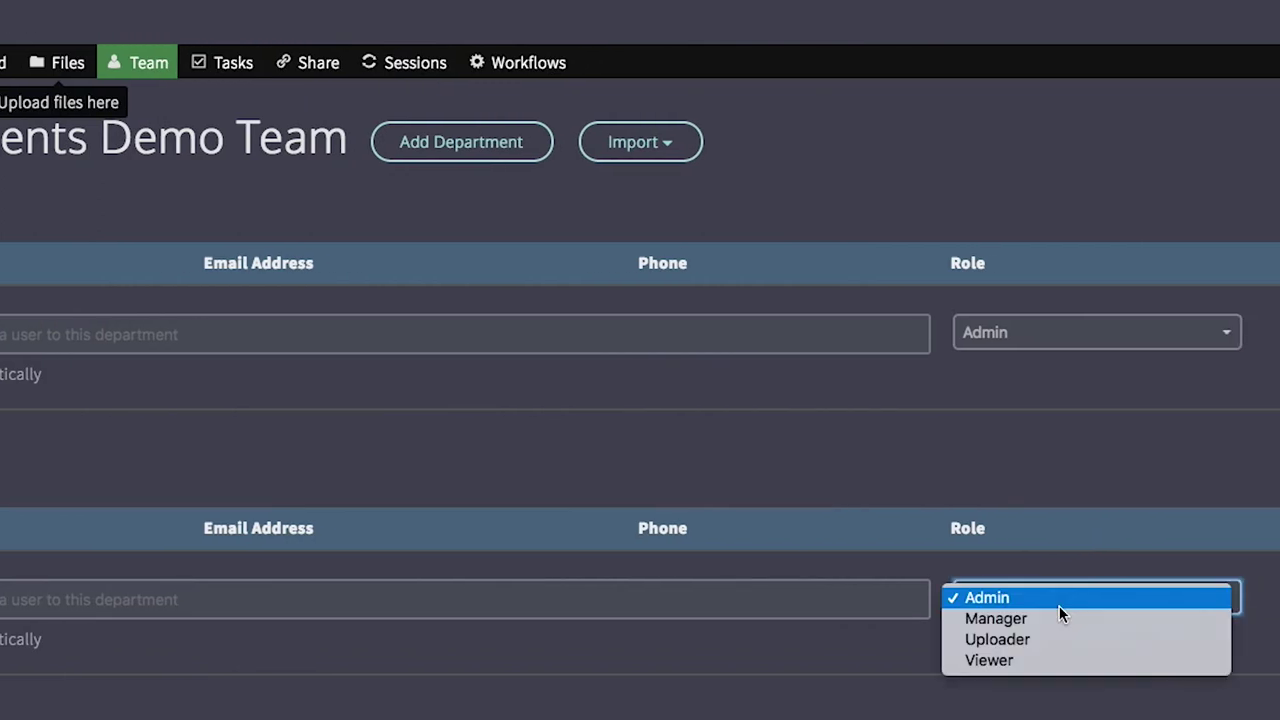
{"action": "left_click", "coordinate": [1015, 660]}
{"action": "left_click", "coordinate": [494, 593]}
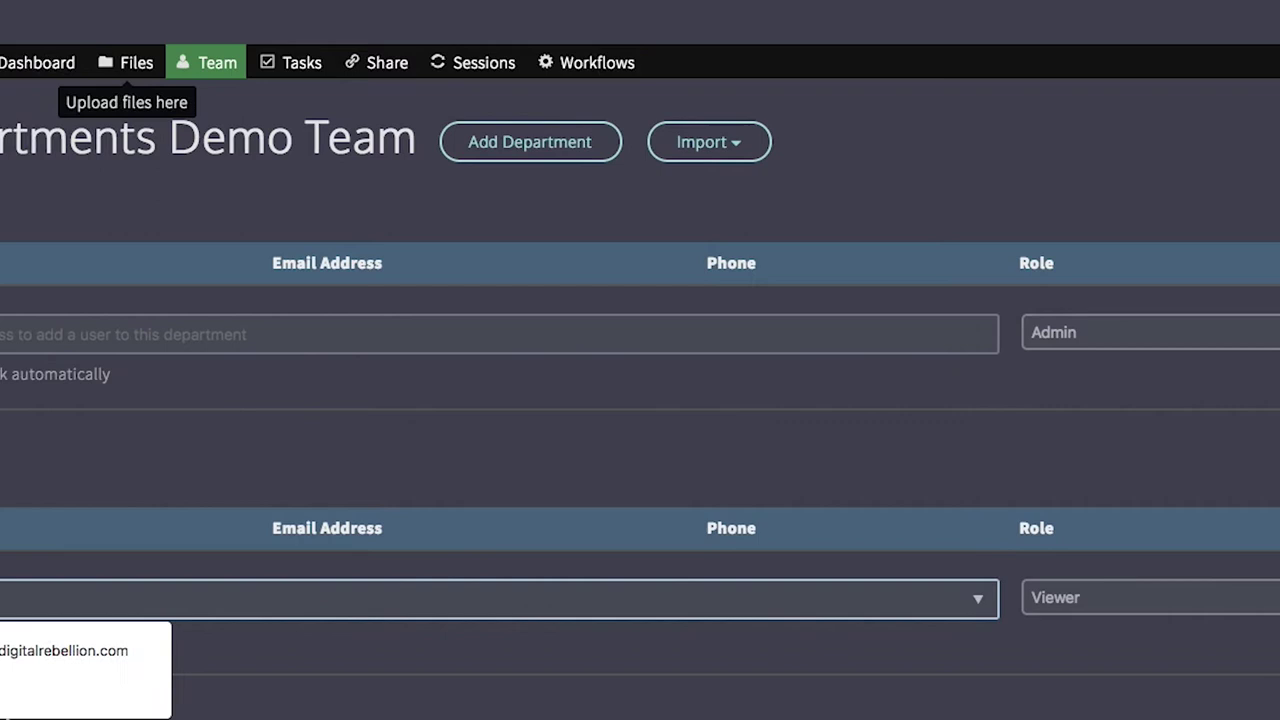
{"action": "type", "text": "name@example.co"}
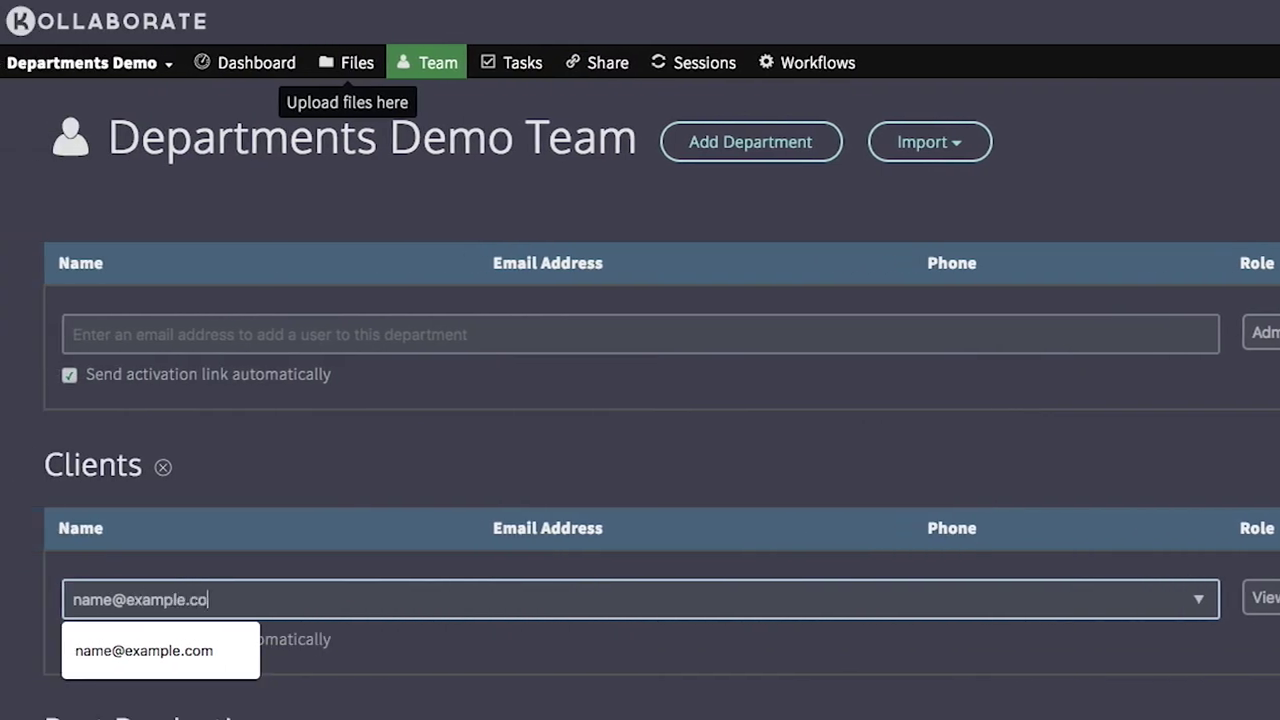
{"action": "type", "text": "m"}
{"action": "key", "text": "Tab"}
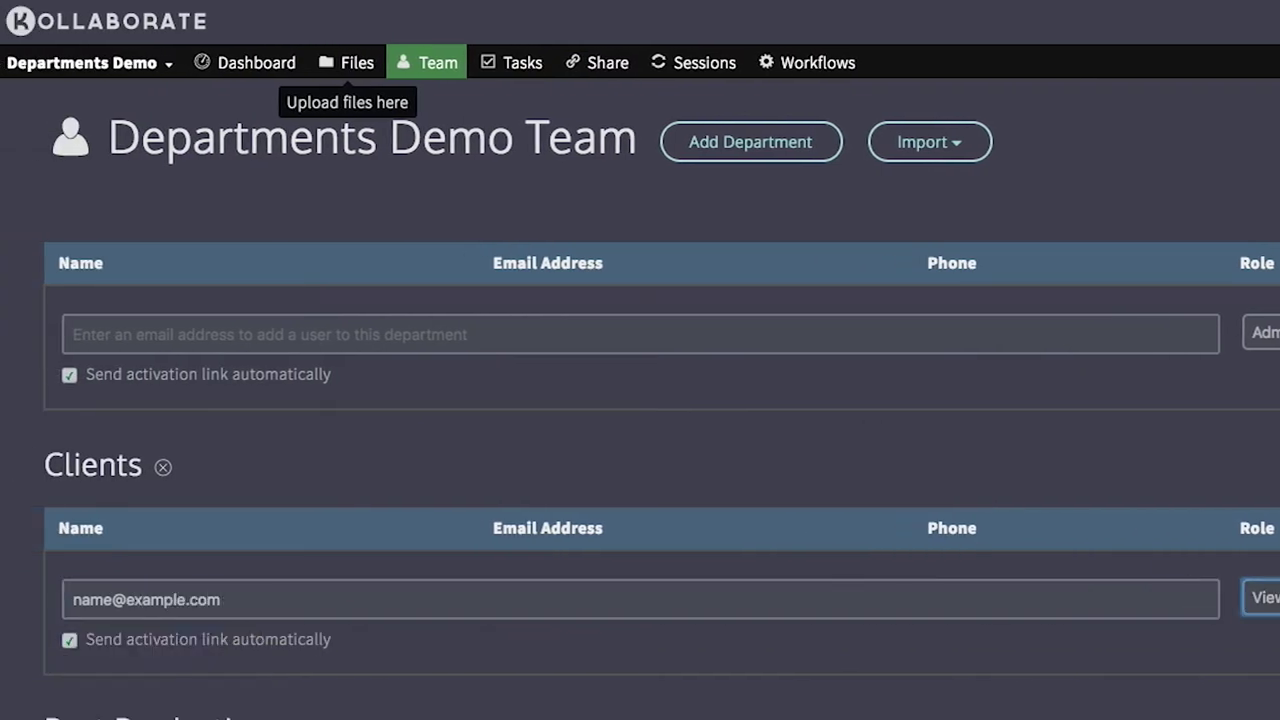
{"action": "key", "text": "Return"}
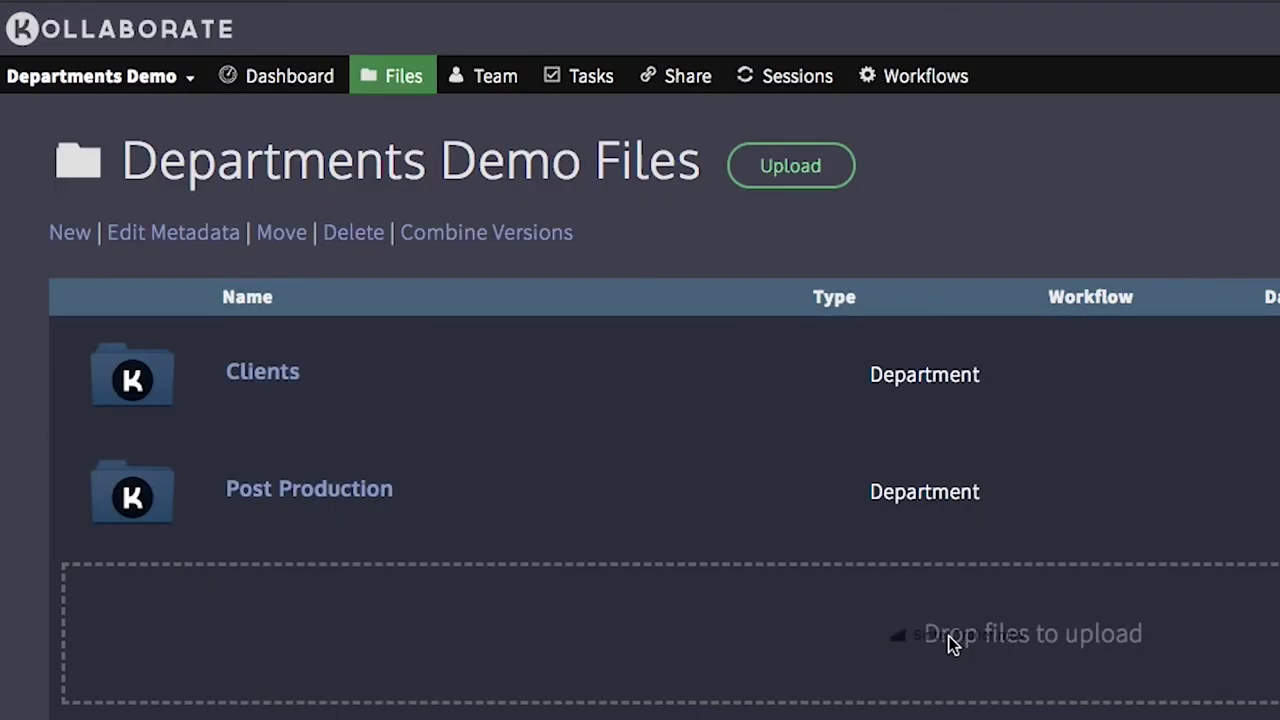
Upload the Sintel Trailer video to the project's files and move it into the Post Production department folder.
{"action": "left_click_drag", "start_coordinate": [949, 640], "coordinate": [815, 637]}
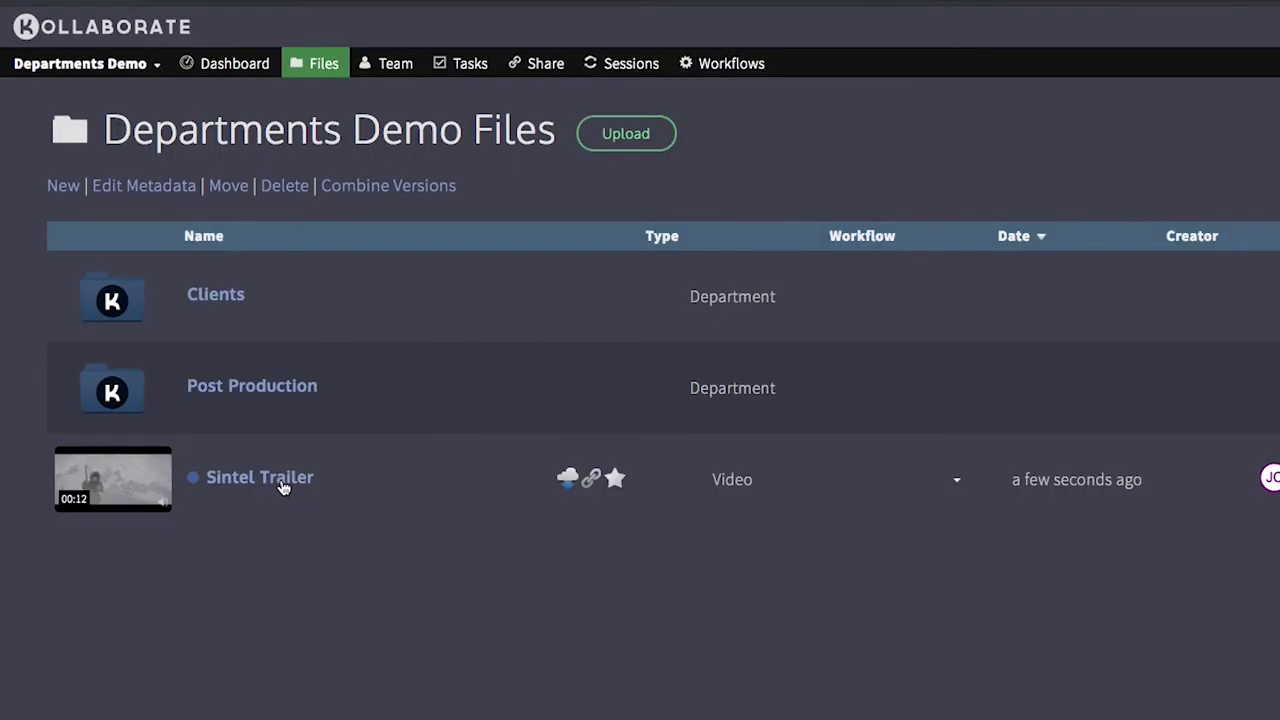
{"action": "left_click", "coordinate": [349, 495]}
{"action": "left_click_drag", "start_coordinate": [353, 490], "coordinate": [296, 405]}
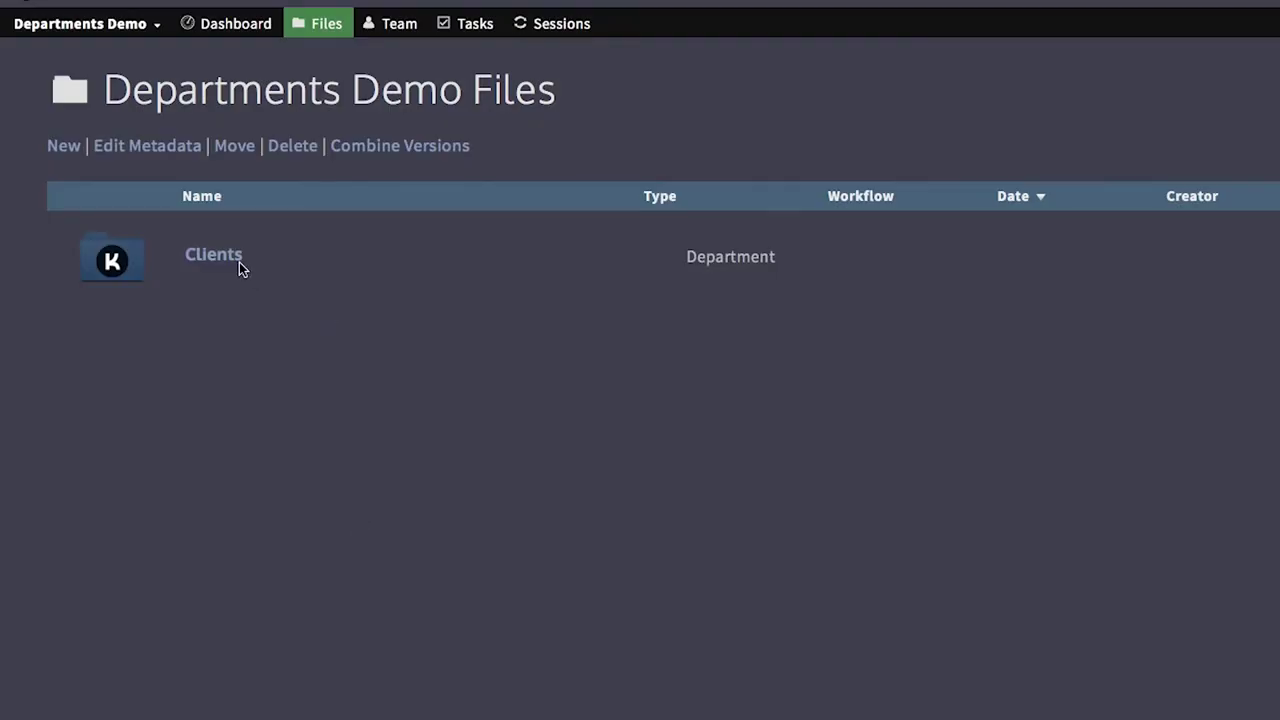
Check the contents of the Clients department folder in the client's view and return to the project's files.
{"action": "left_click", "coordinate": [216, 254]}
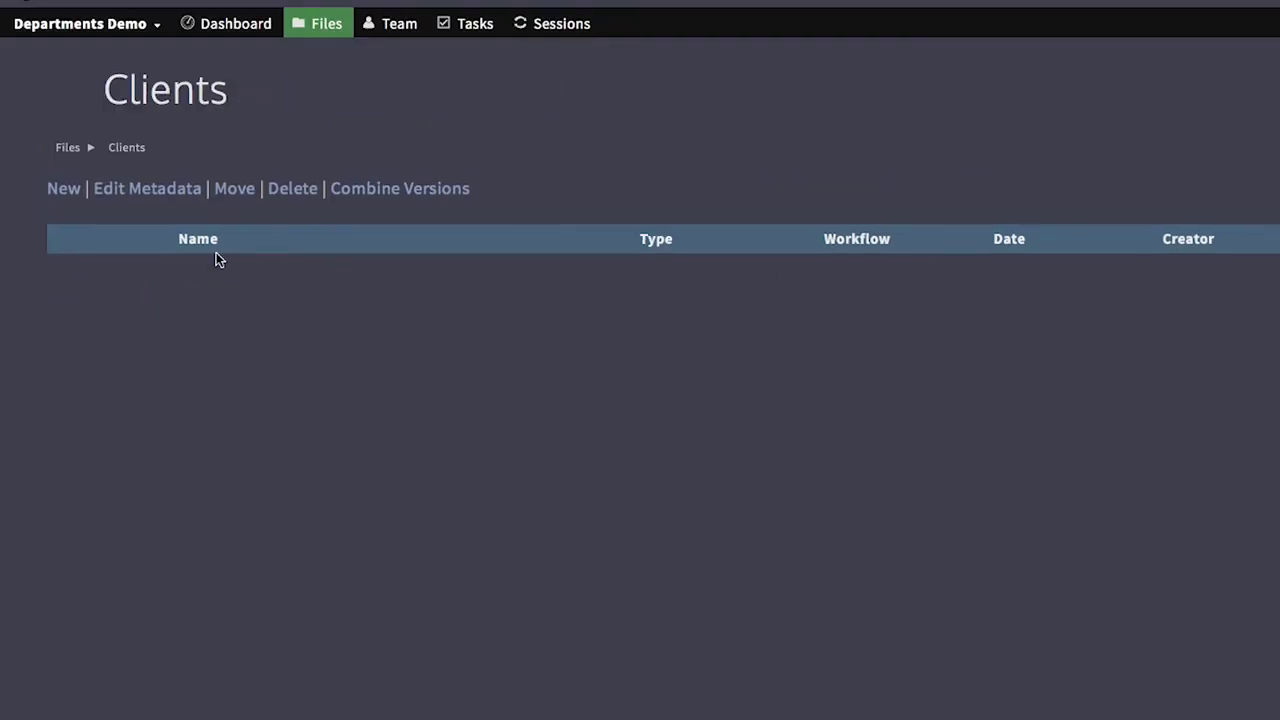
{"action": "left_click", "coordinate": [79, 150]}
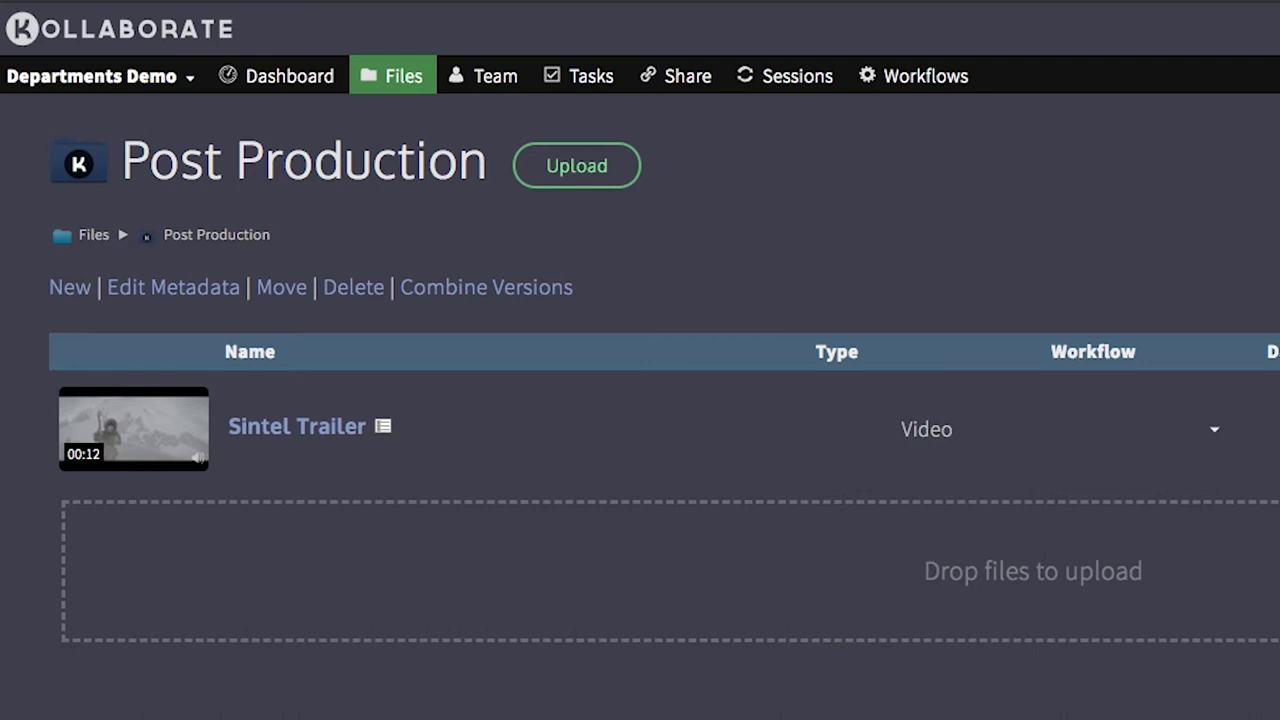
Create an alias of the Sintel Trailer video in Post Production that links to all past and future versions.
{"action": "right_click", "coordinate": [542, 420]}
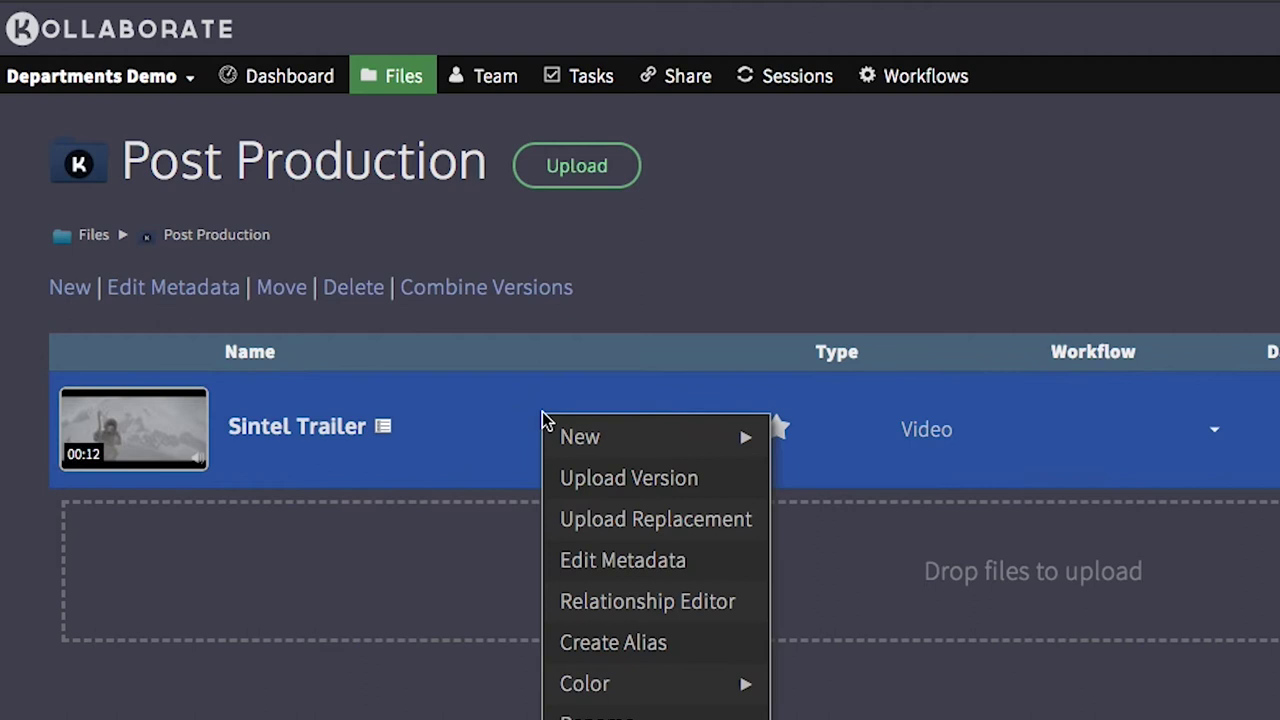
{"action": "left_click", "coordinate": [621, 643]}
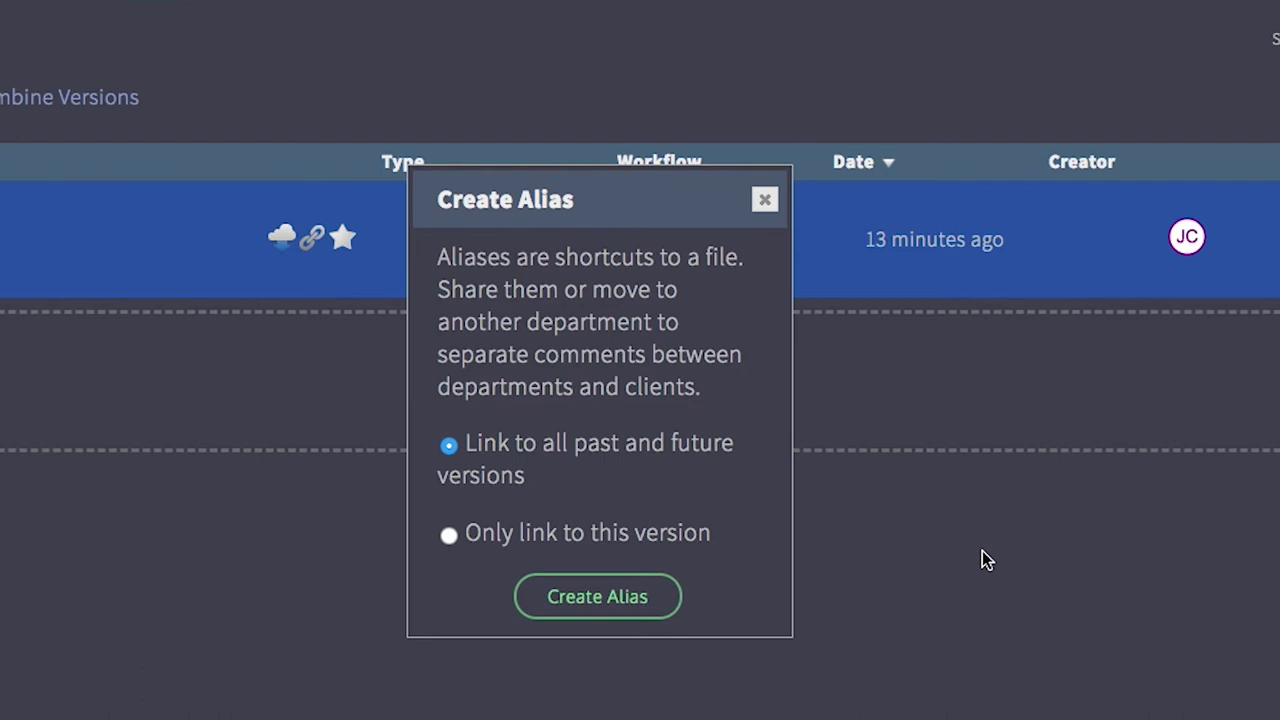
{"action": "left_click", "coordinate": [605, 610]}
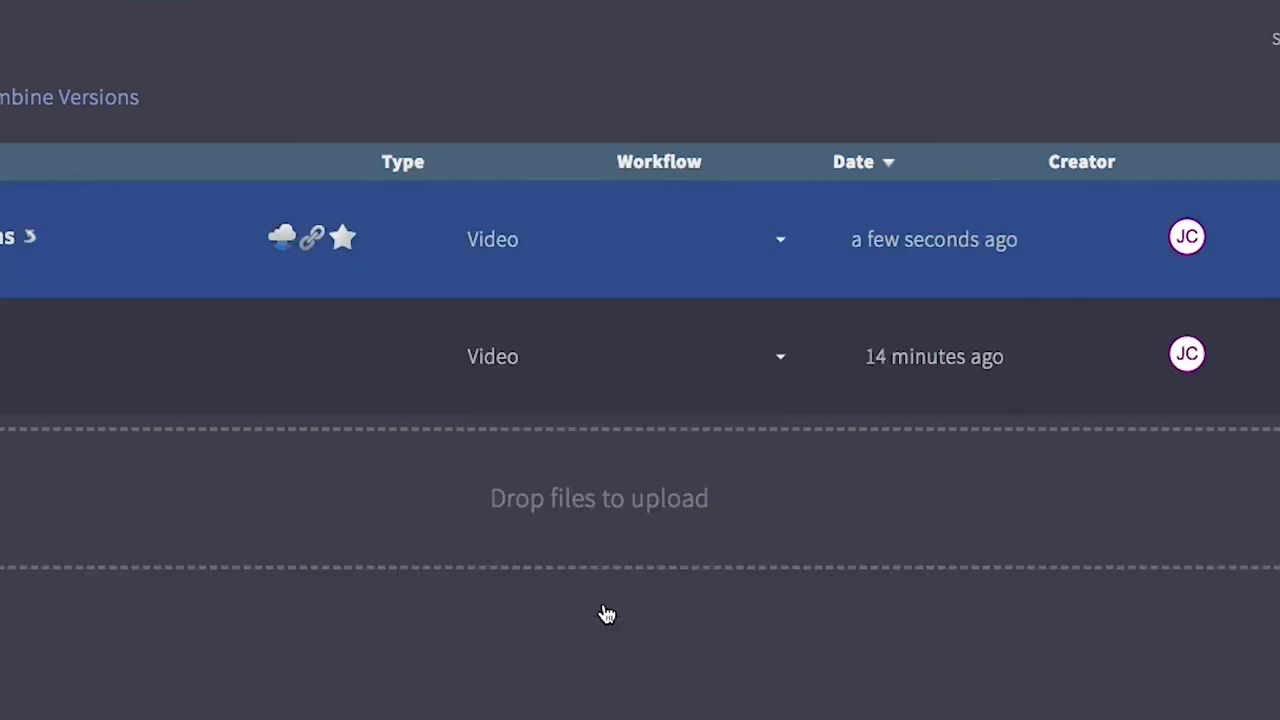
Move Sintel Trailer Alias from Post Production to the Clients department of the Departments Demo project.
{"action": "right_click", "coordinate": [467, 234]}
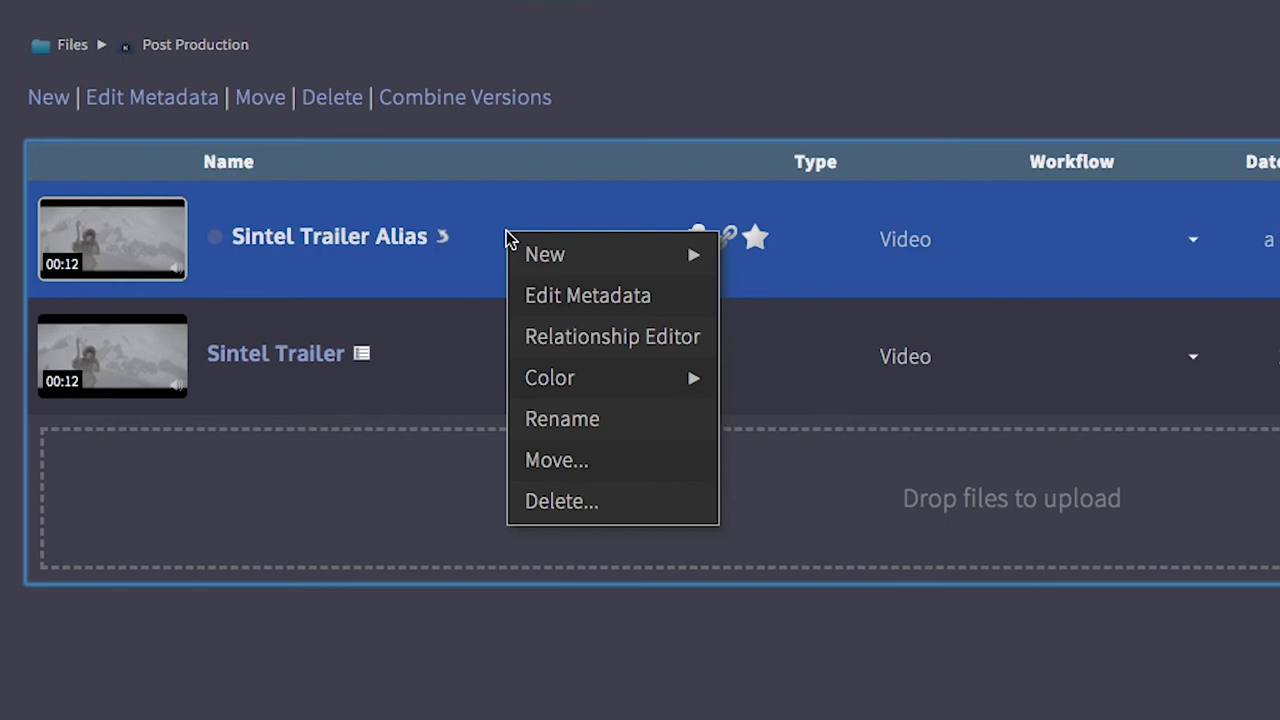
{"action": "left_click", "coordinate": [551, 461]}
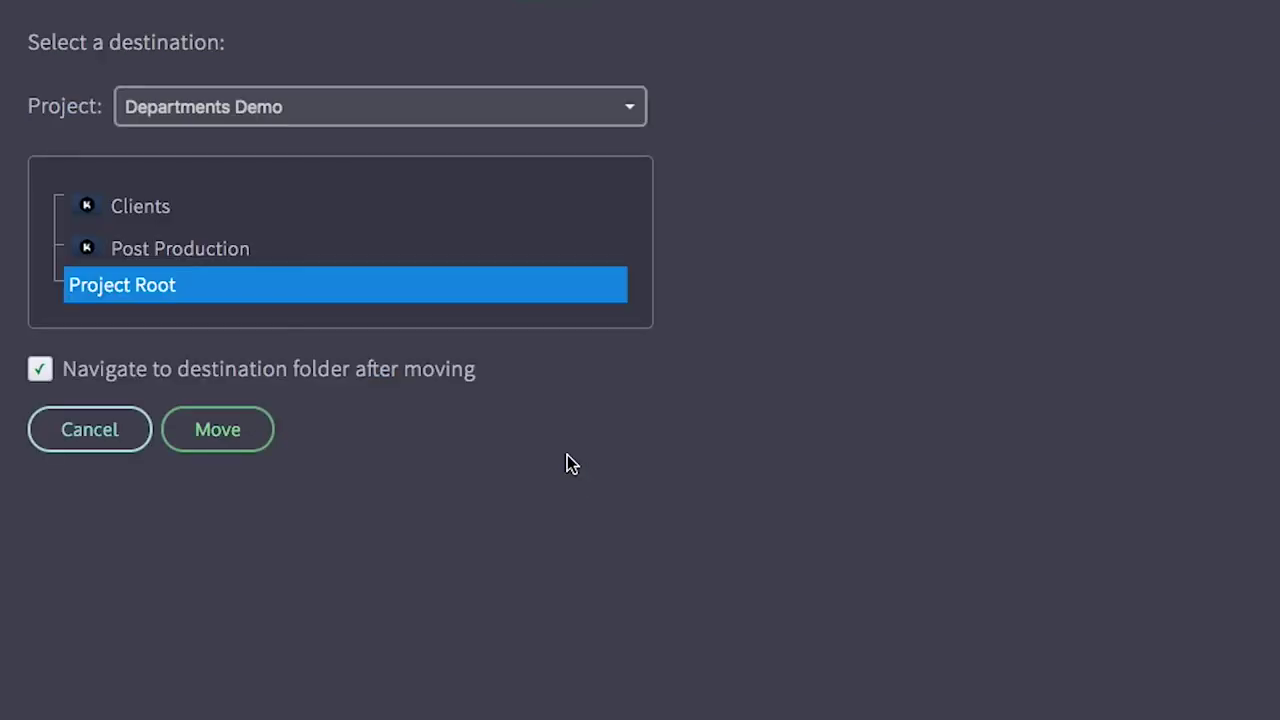
{"action": "left_click", "coordinate": [160, 207]}
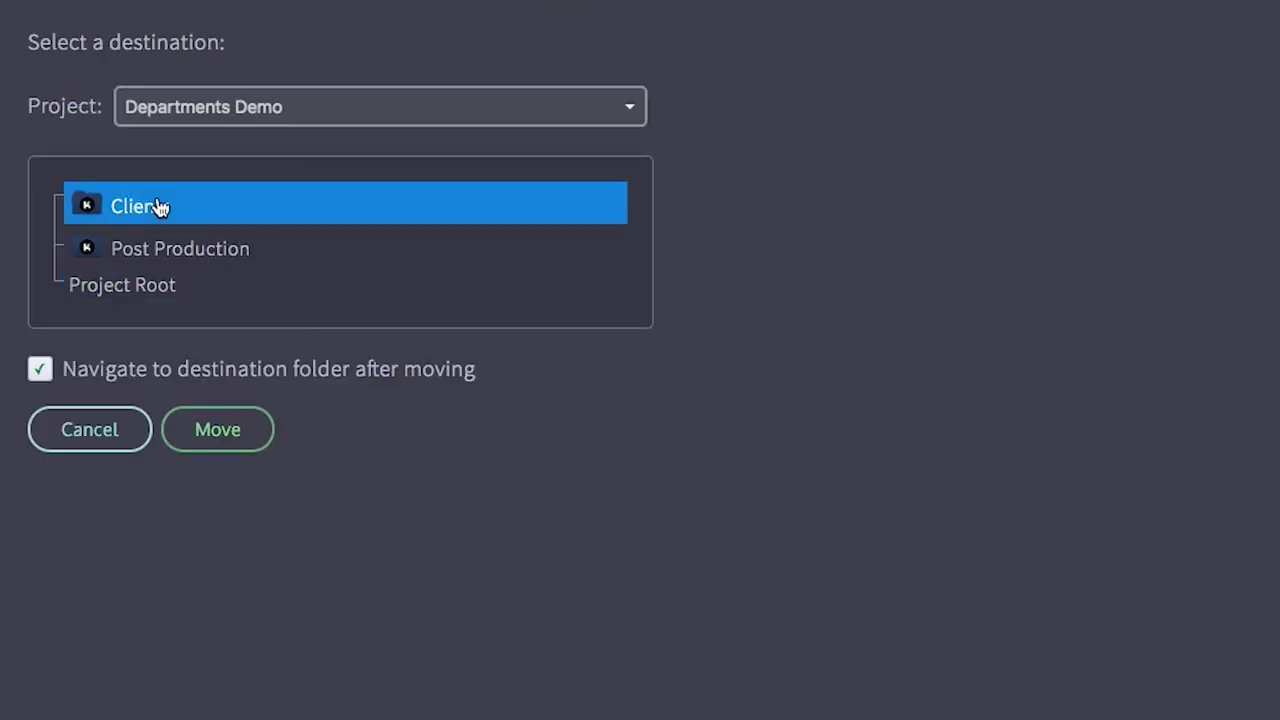
{"action": "left_click", "coordinate": [216, 431]}
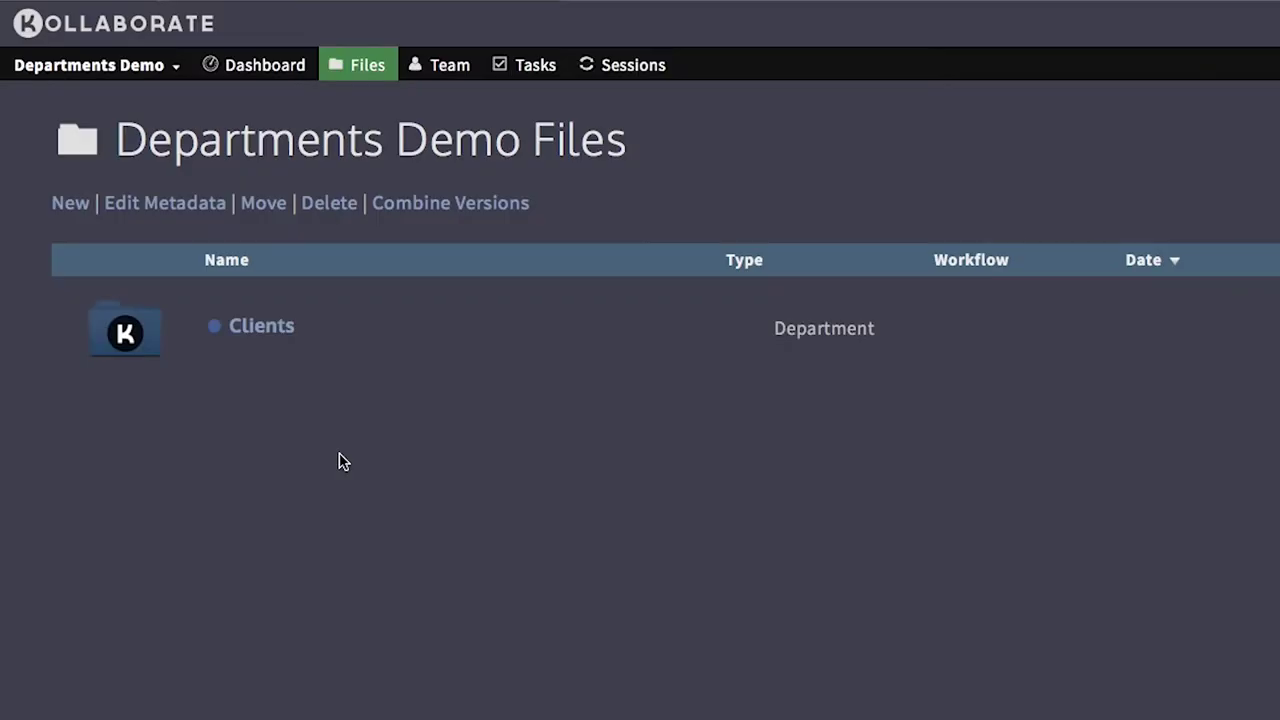
Open Sintel Trailer Alias from the Clients department folder in the client's view.
{"action": "left_click", "coordinate": [266, 332]}
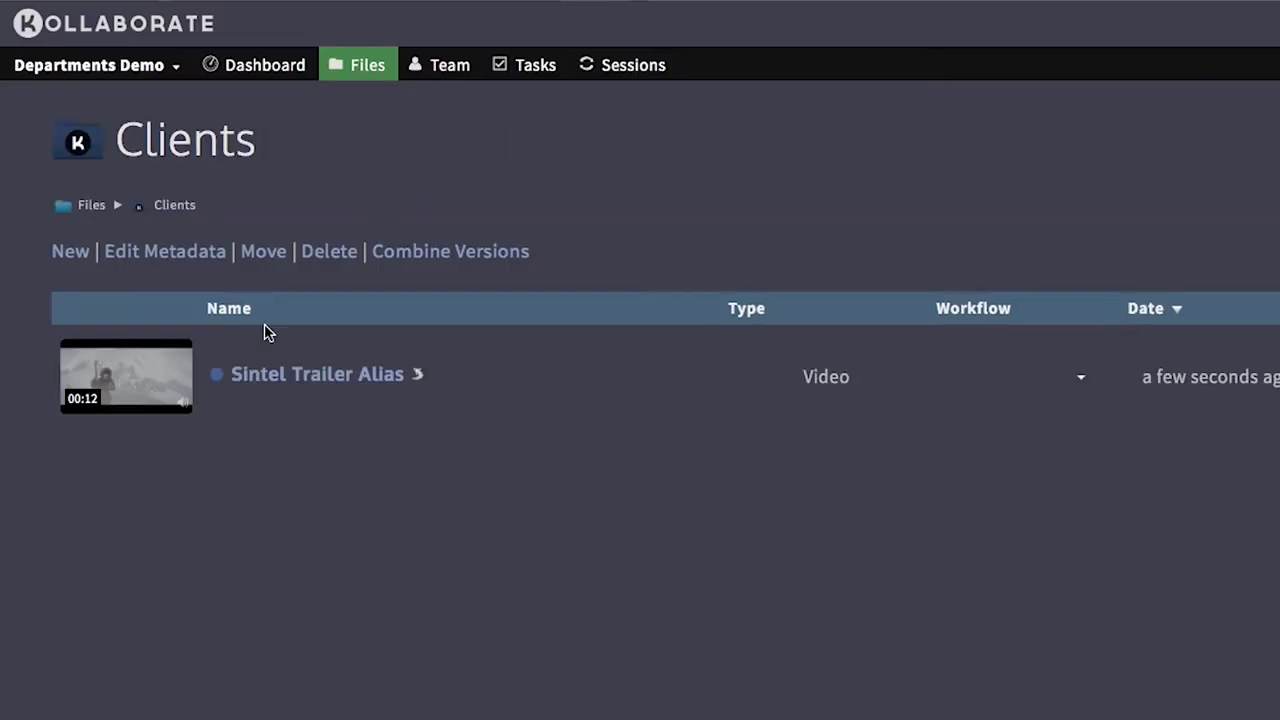
{"action": "left_click", "coordinate": [324, 381]}
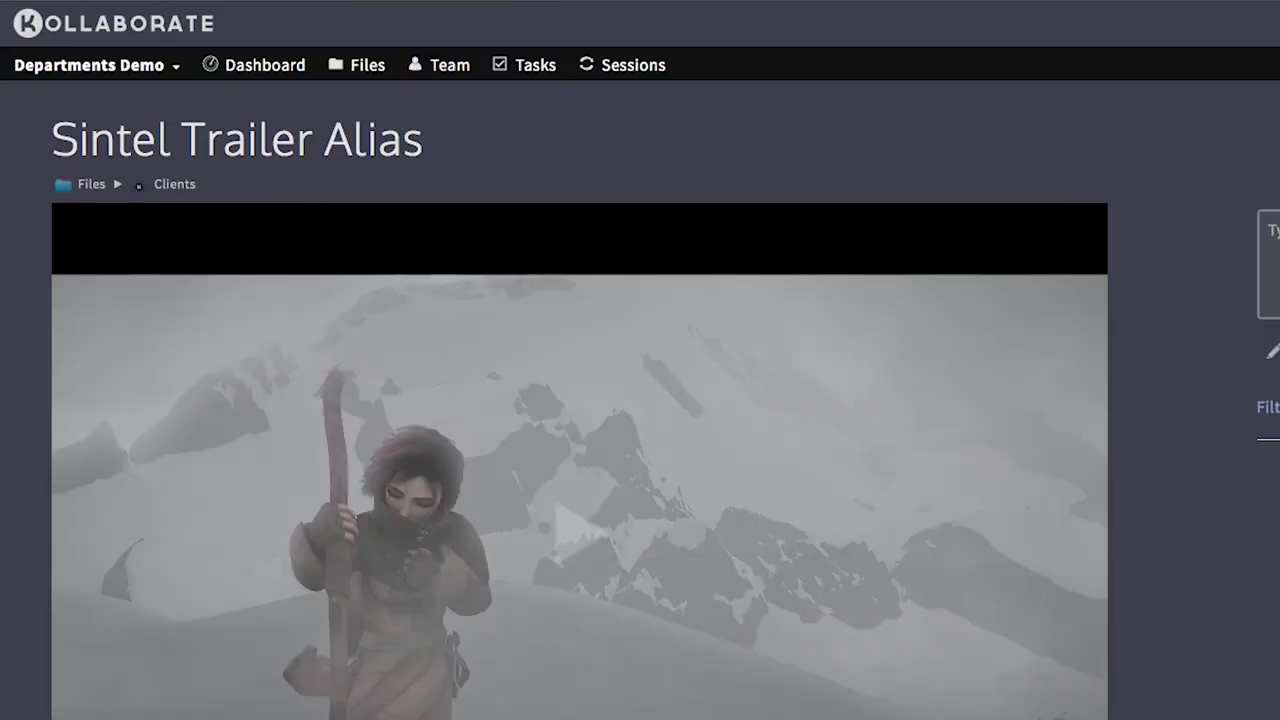